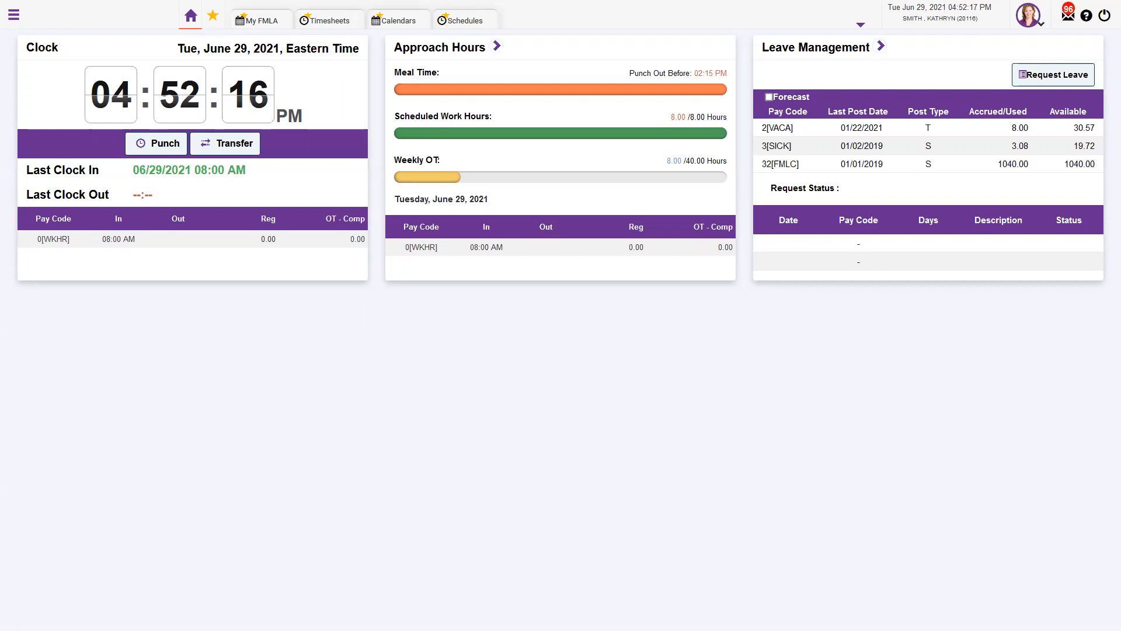
Start a new leave request with pay code 32 [FMLA CARE] and confirm the State/Federal leave prompt
left_click(1046, 80)
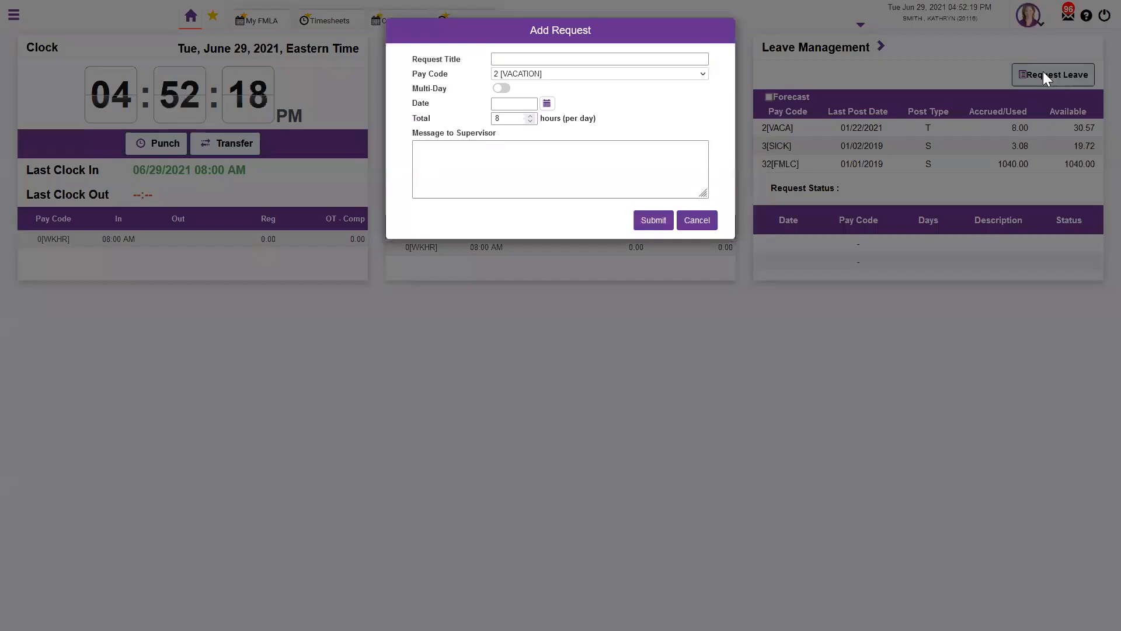
left_click(630, 75)
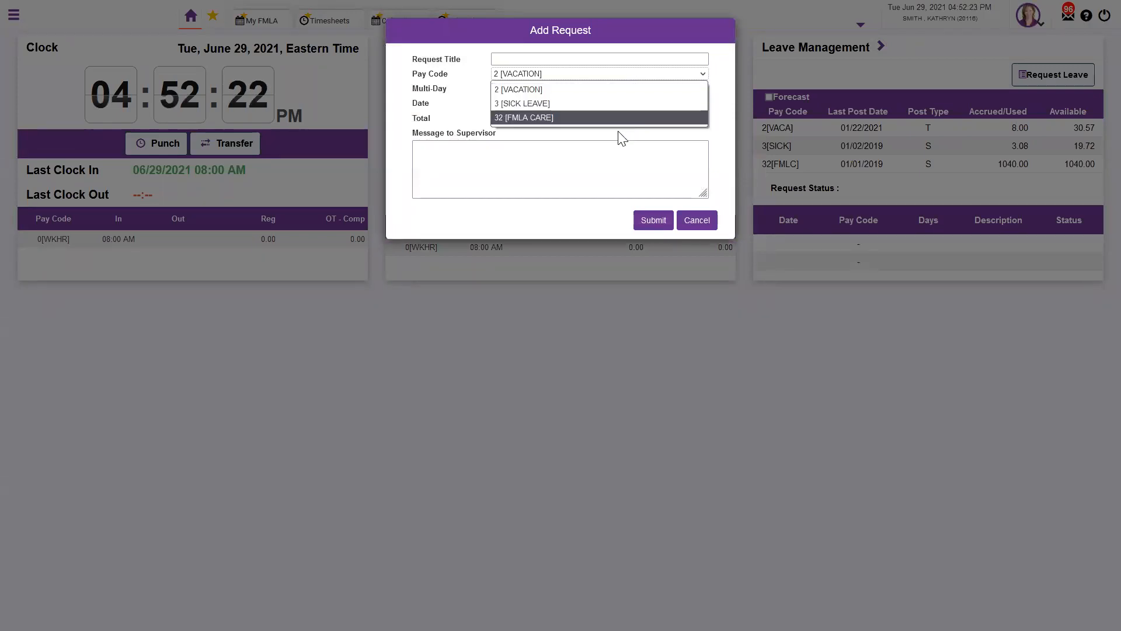
left_click(582, 119)
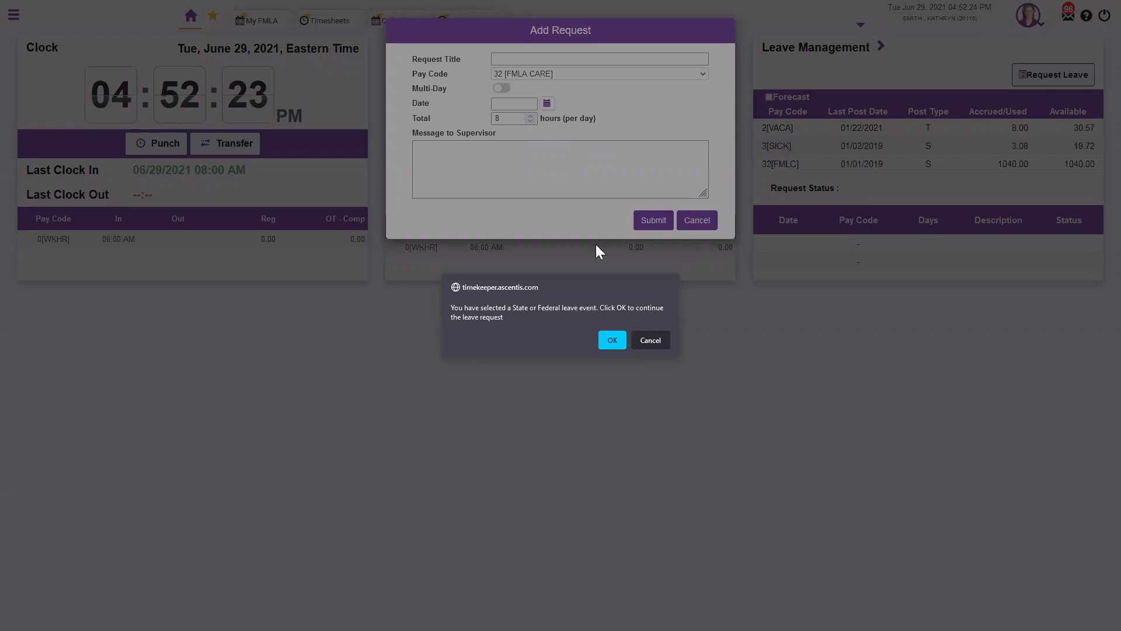
left_click(614, 338)
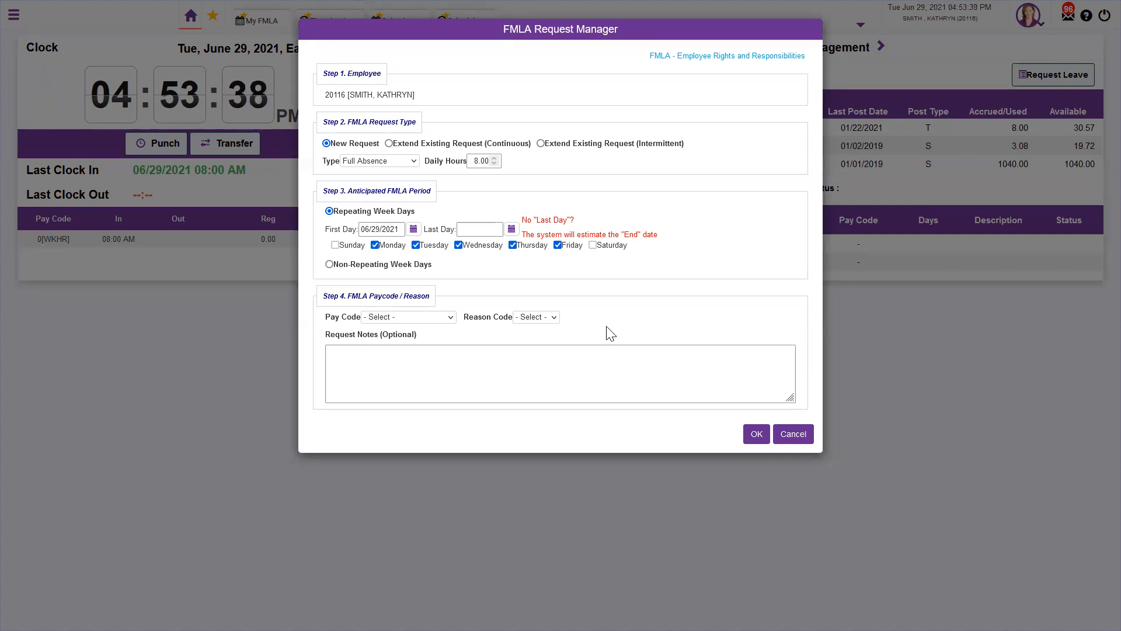
Set the request's last day to 07/30/2021
left_click(512, 229)
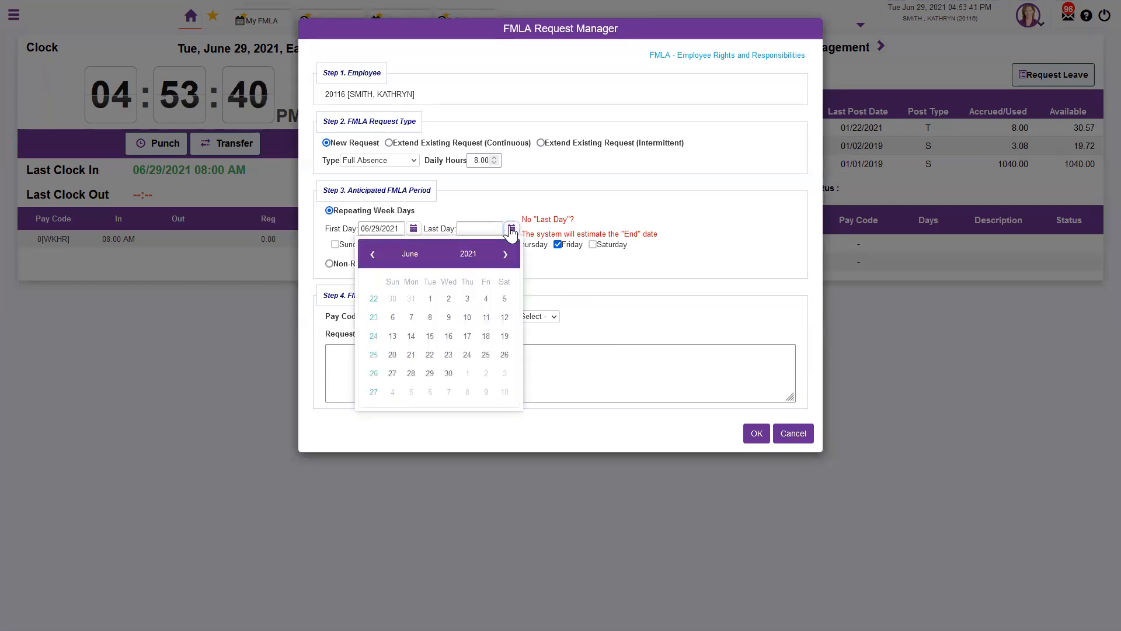
left_click(505, 255)
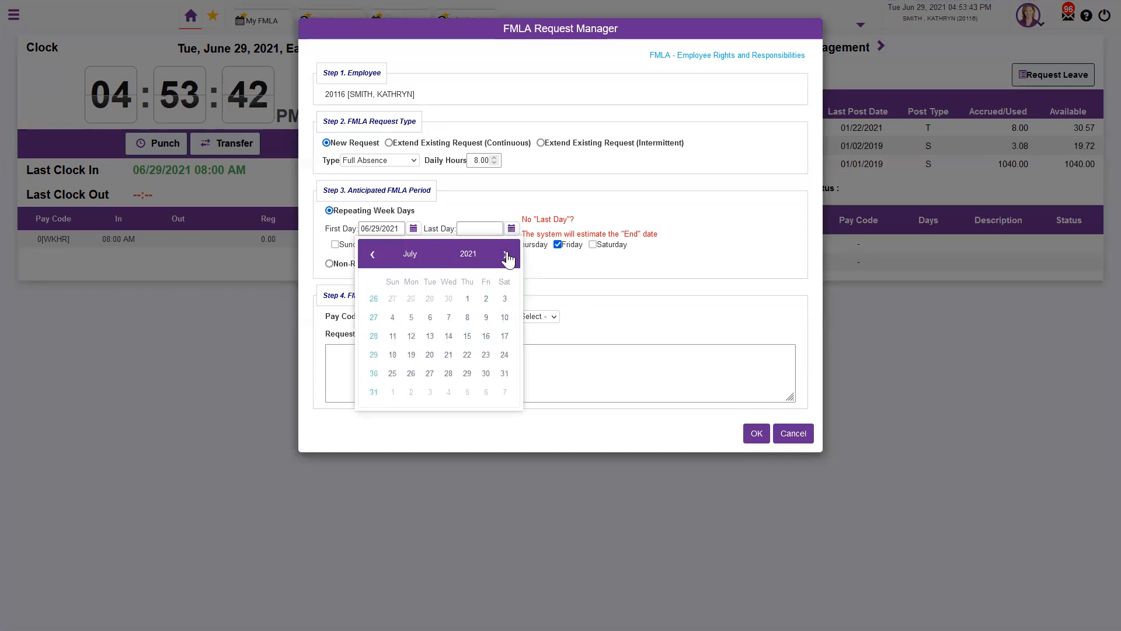
left_click(486, 373)
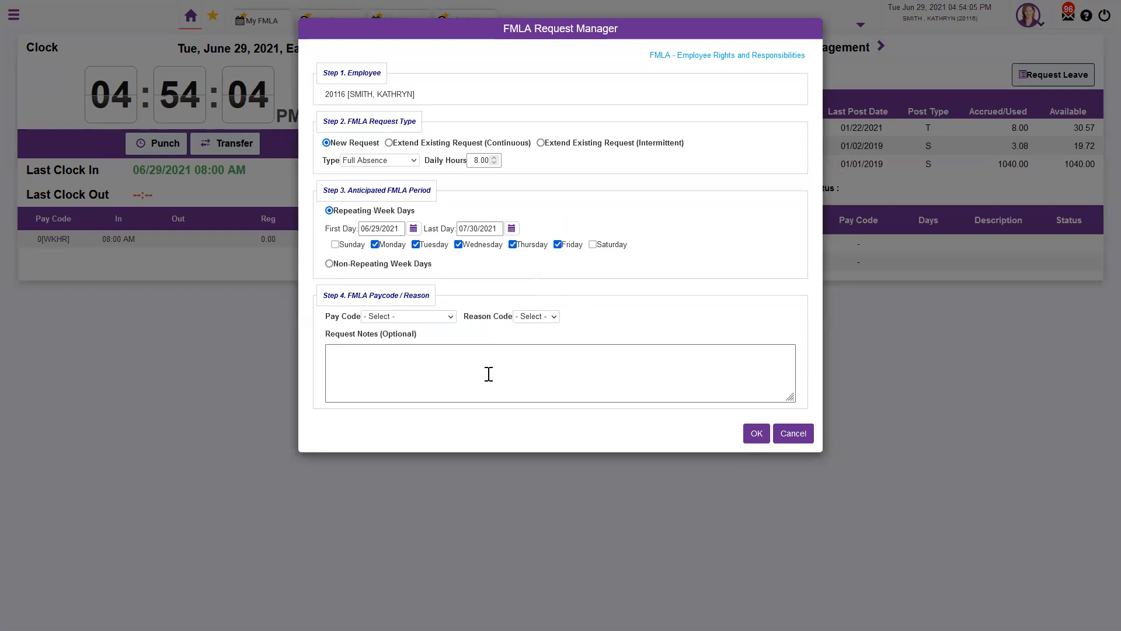
Choose pay code 32[FMLC] FMLA CARE and reason 36 [Maternity/Paternity], then check eligibility
left_click(445, 319)
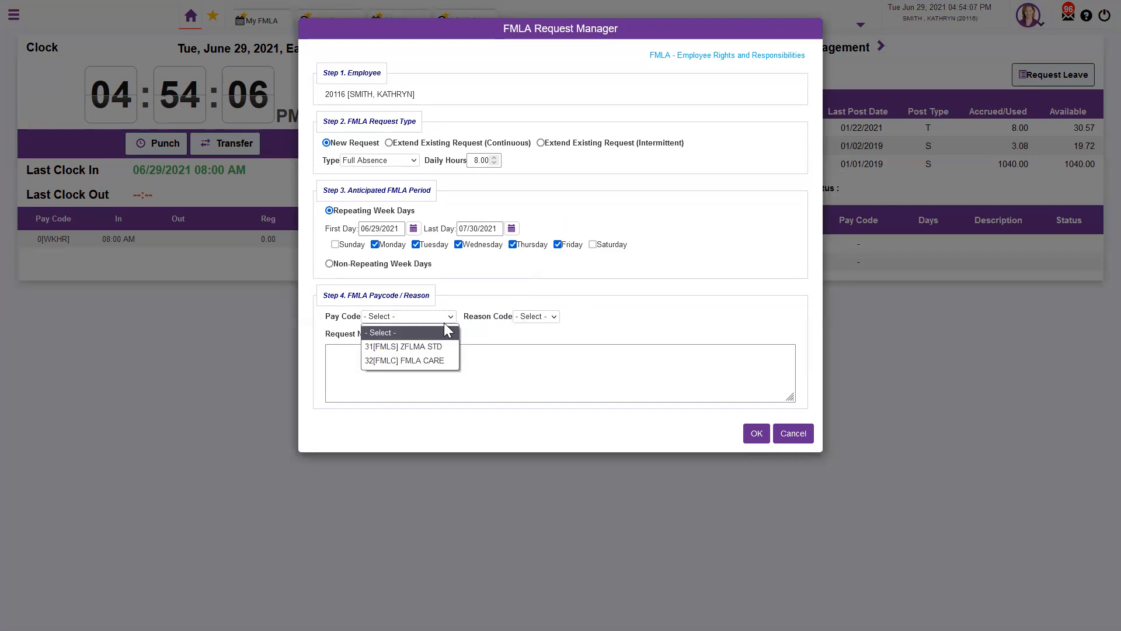
left_click(442, 359)
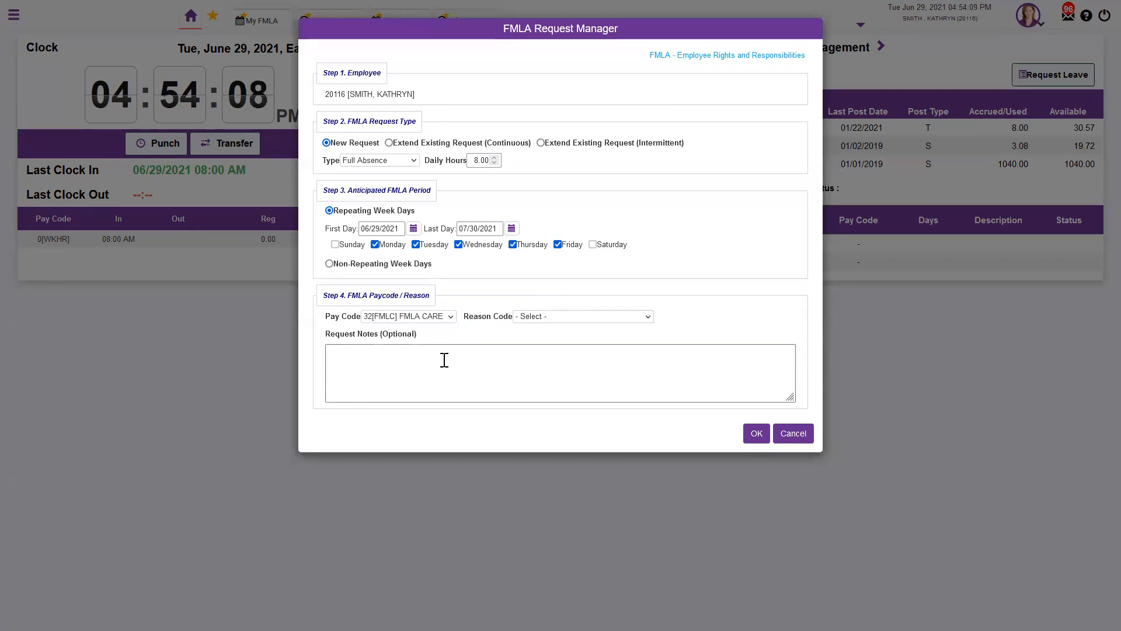
left_click(527, 319)
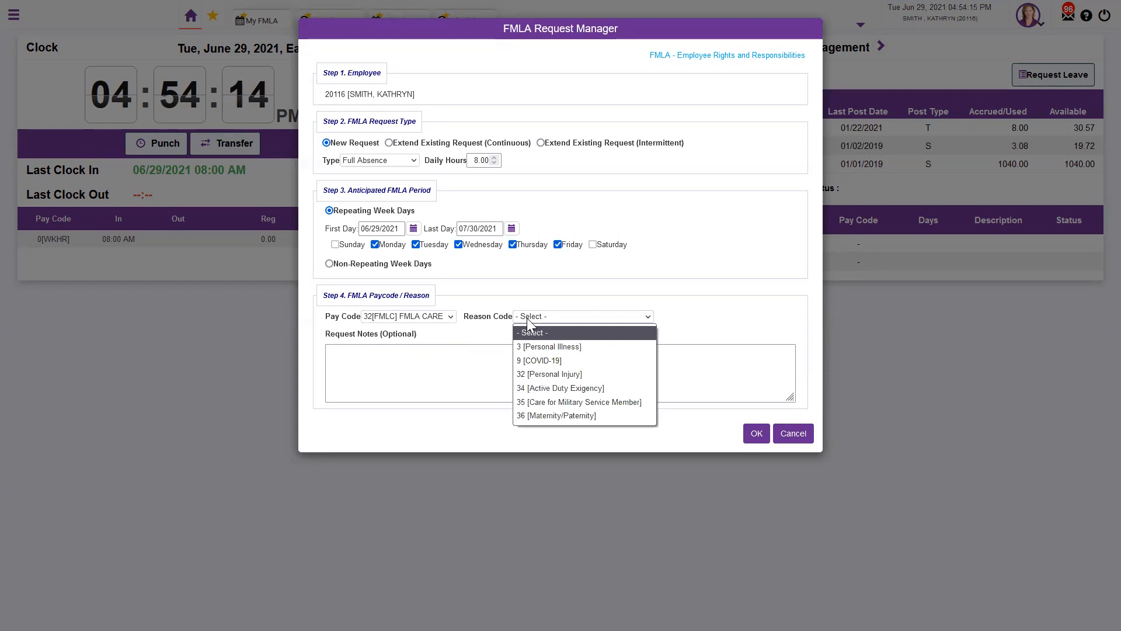
left_click(565, 413)
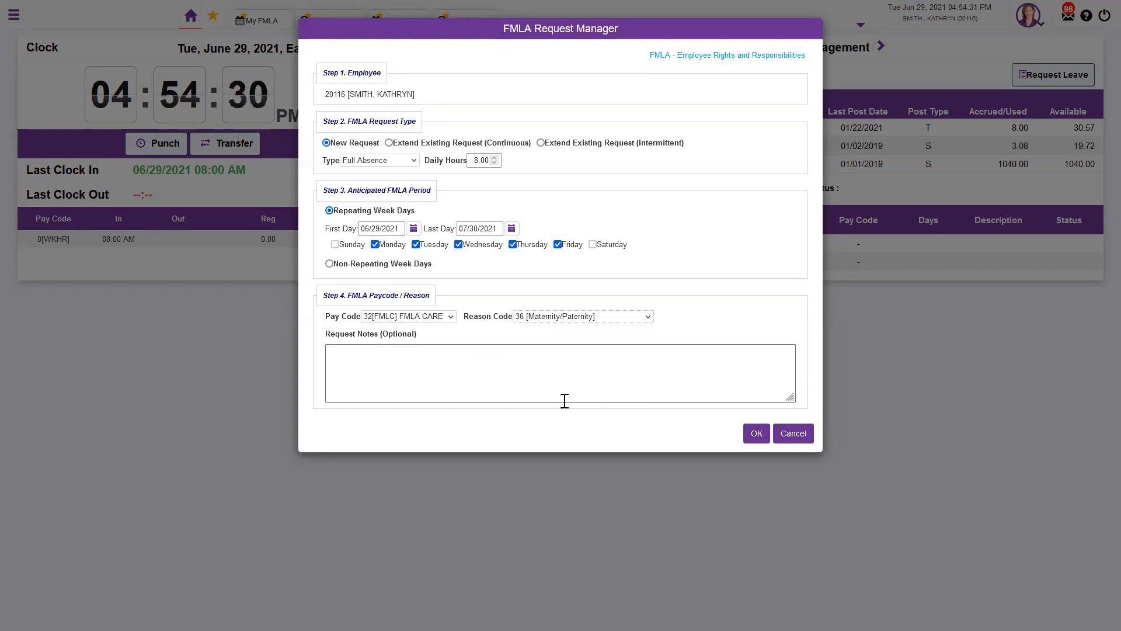
left_click(749, 434)
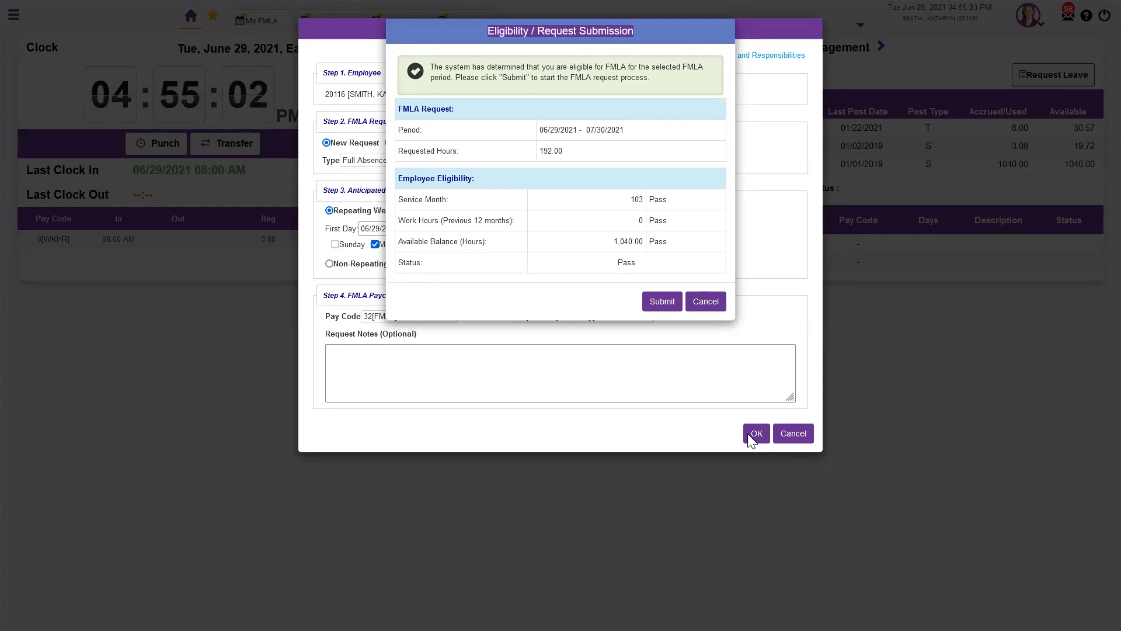
Submit the eligible Maternity/Paternity request and go to the My FMLA page
left_click(664, 301)
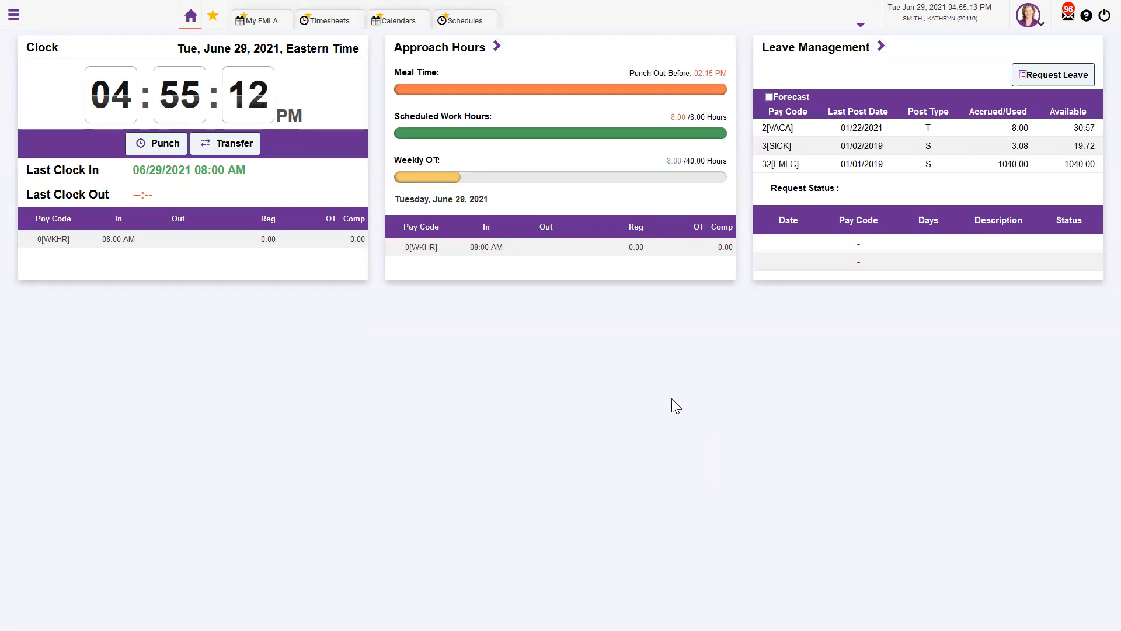
left_click(262, 27)
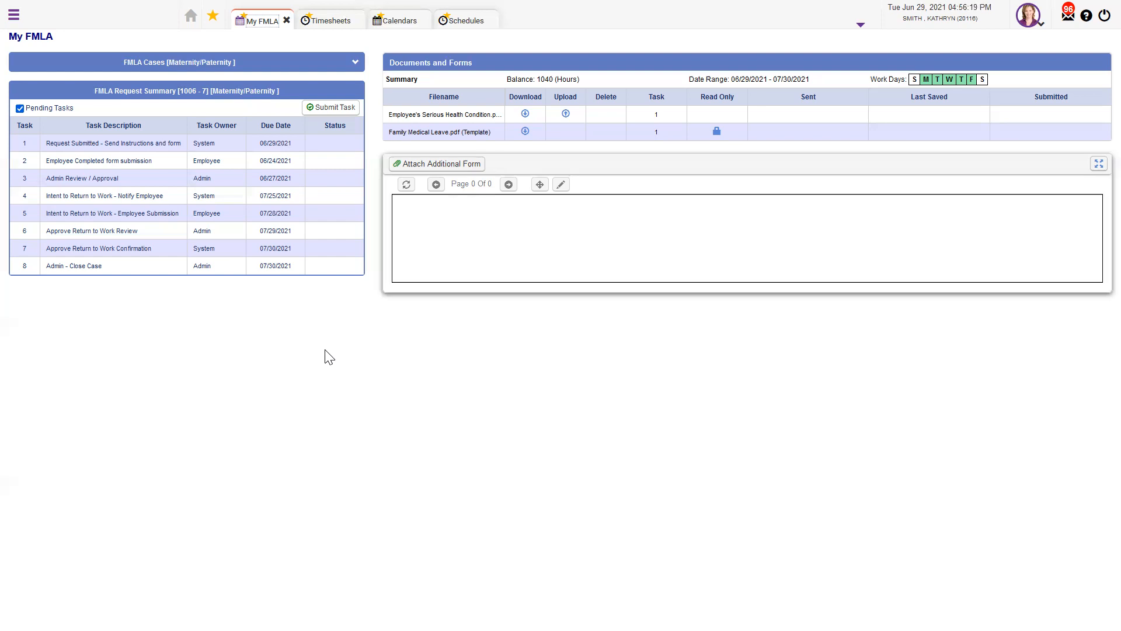
Open the Attach Additional Form dialog for the Task 2 employee form submission
left_click(412, 168)
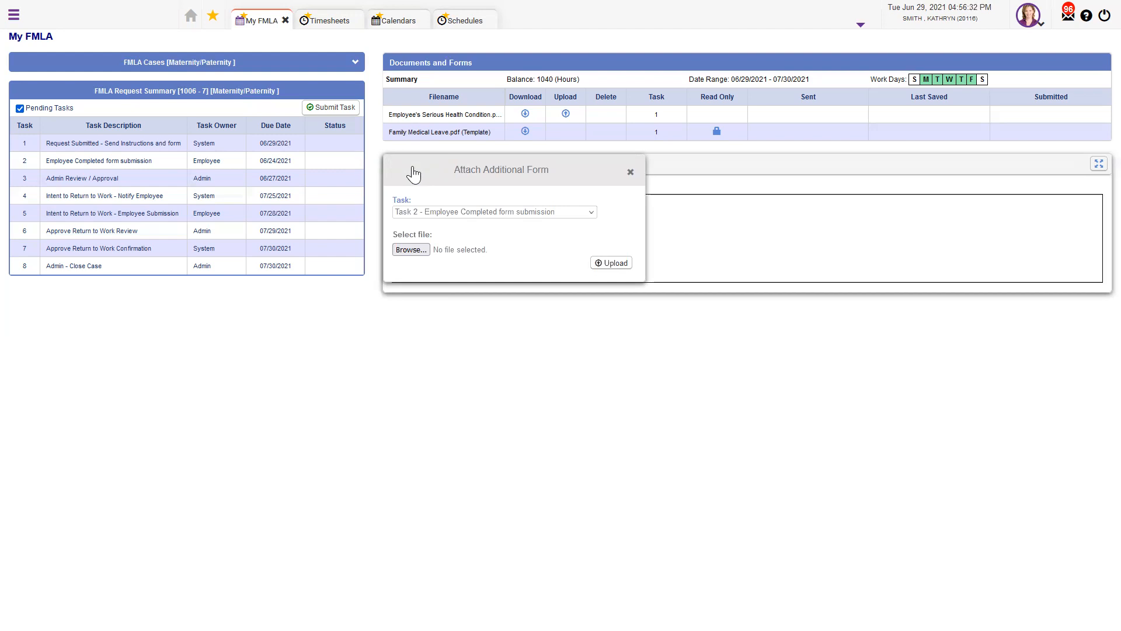
Close the attach form dialog without uploading and view the FMLA Active Cases dashboard
left_click(631, 174)
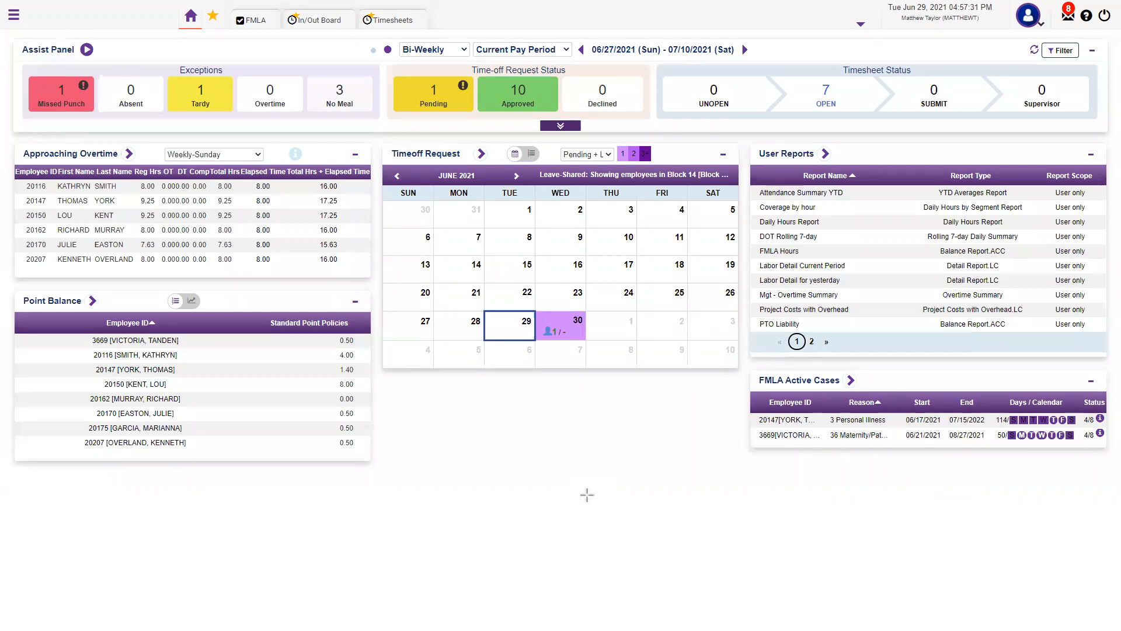
Open FMLA from the Active Cases widget and show the Case Summary of three open cases
left_click(850, 381)
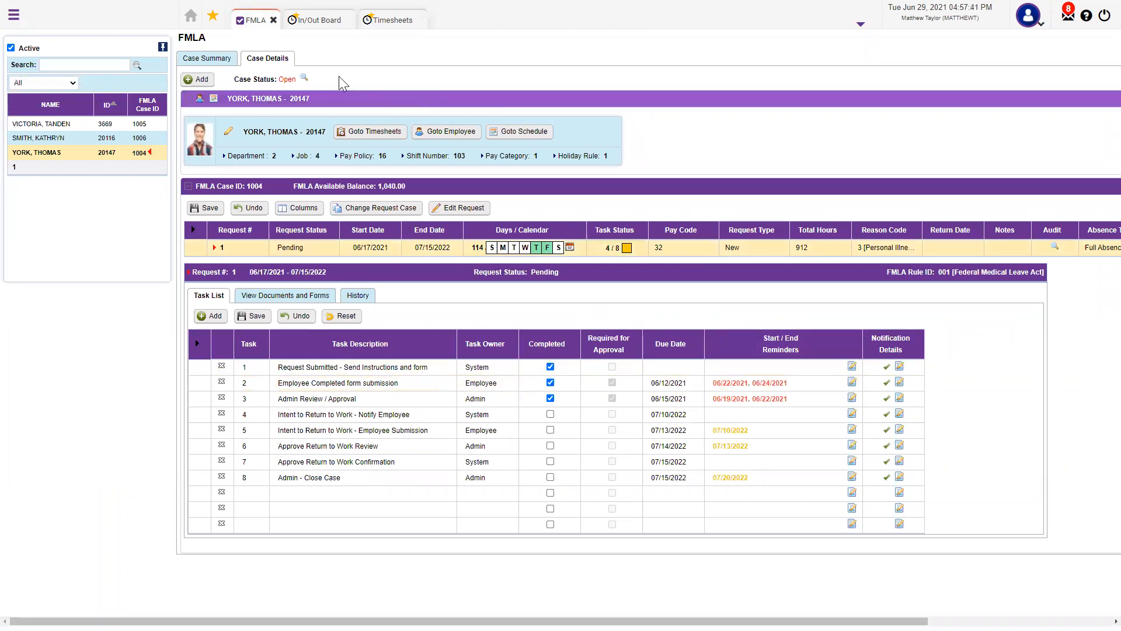
left_click(197, 60)
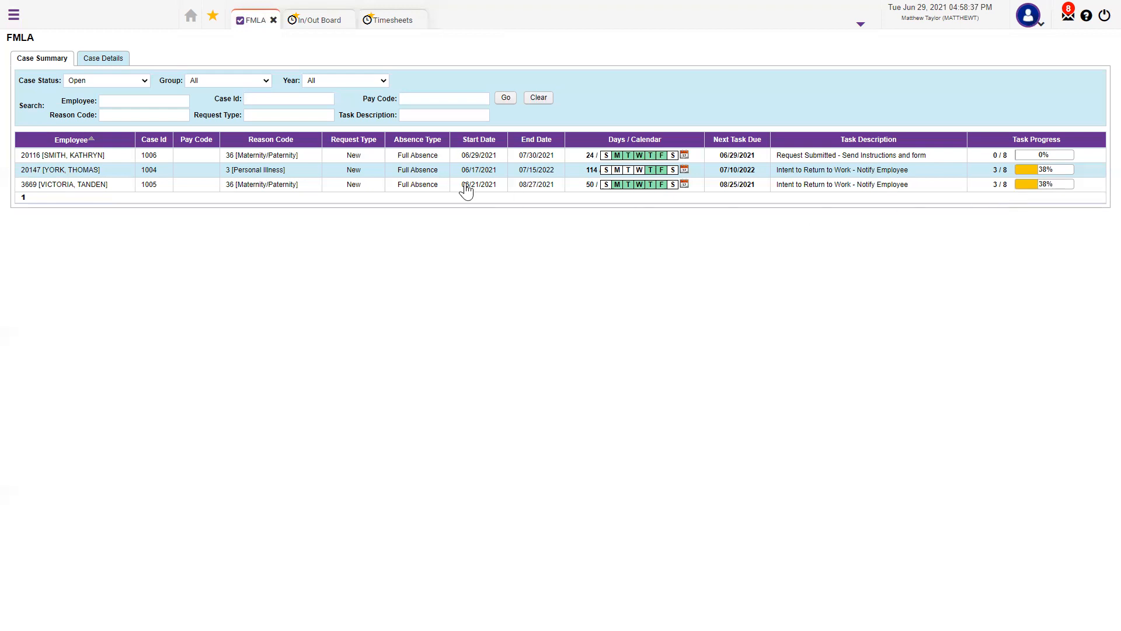
double_click(75, 183)
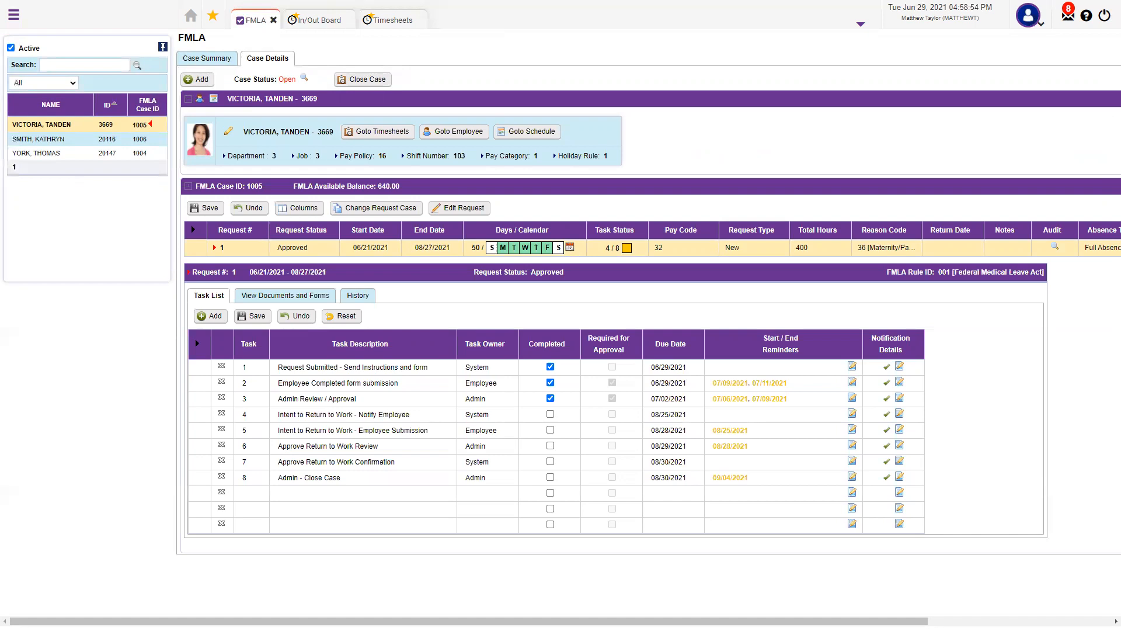
left_click_drag(191, 133, 639, 181)
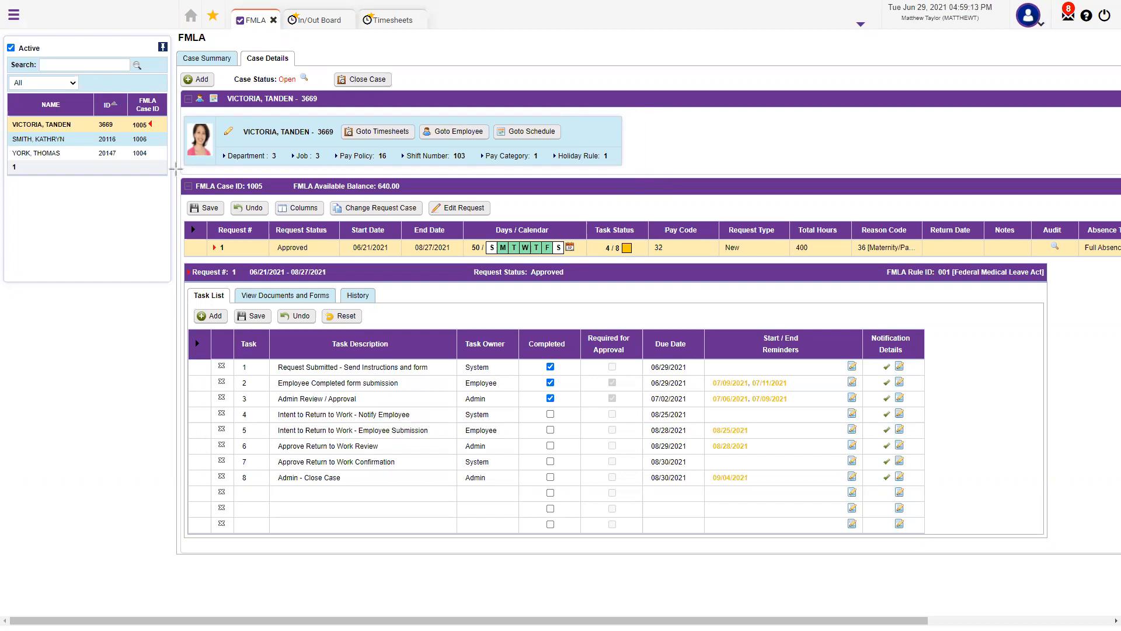
left_click_drag(338, 217, 389, 267)
left_click_drag(473, 264, 591, 270)
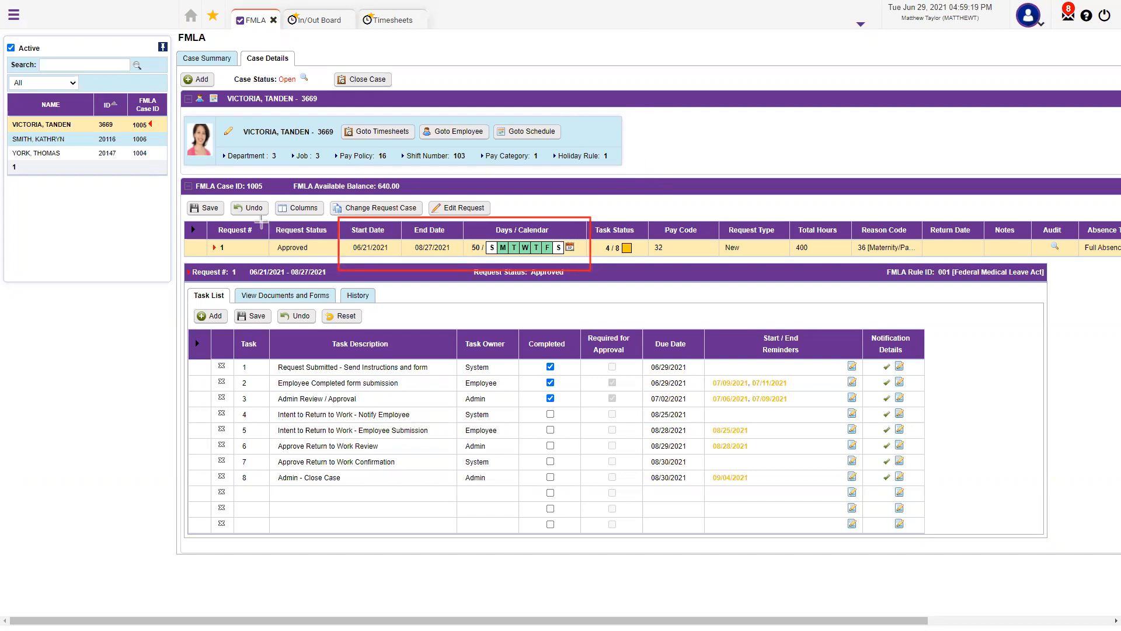
mouse_move(268, 220)
left_mouse_down()
mouse_move(330, 267)
mouse_move(348, 266)
left_mouse_up()
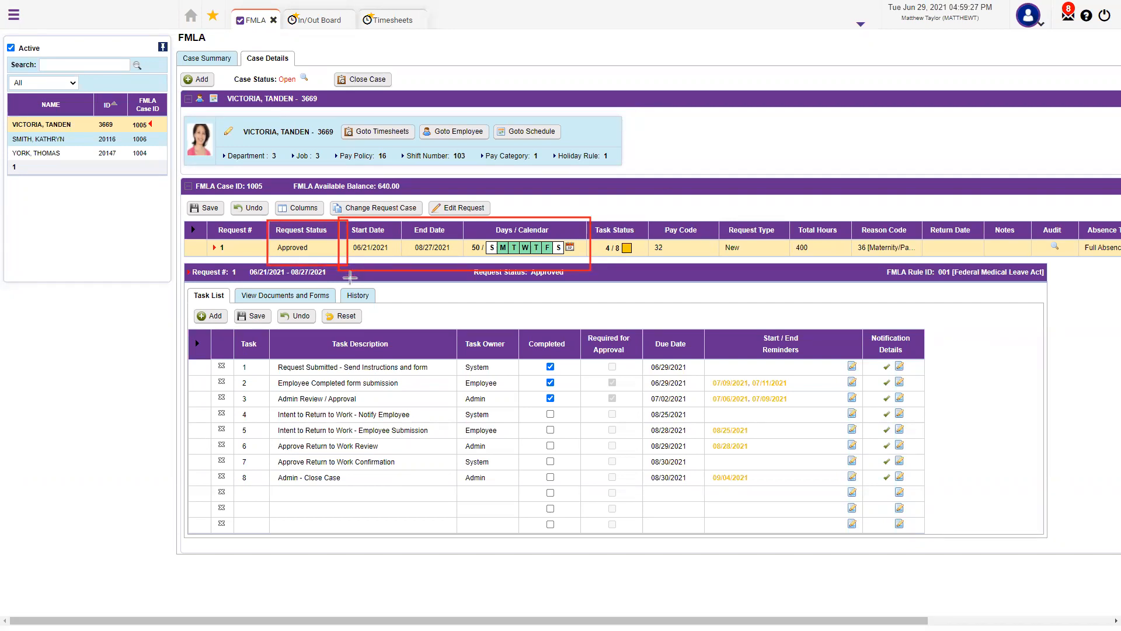
key("Escape")
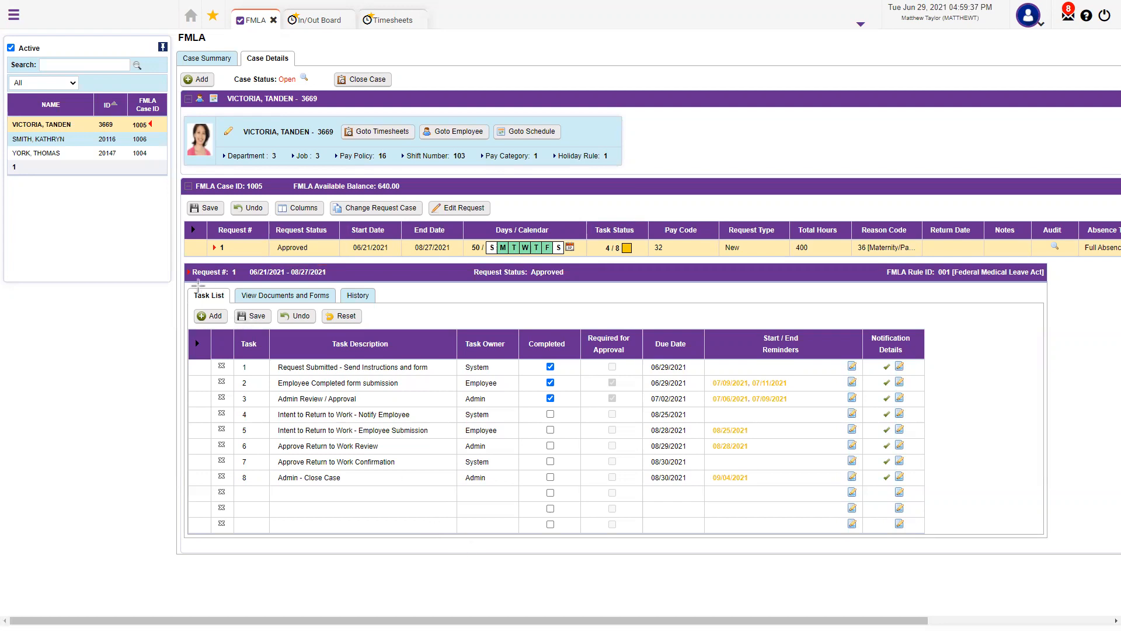
left_click_drag(180, 285, 233, 305)
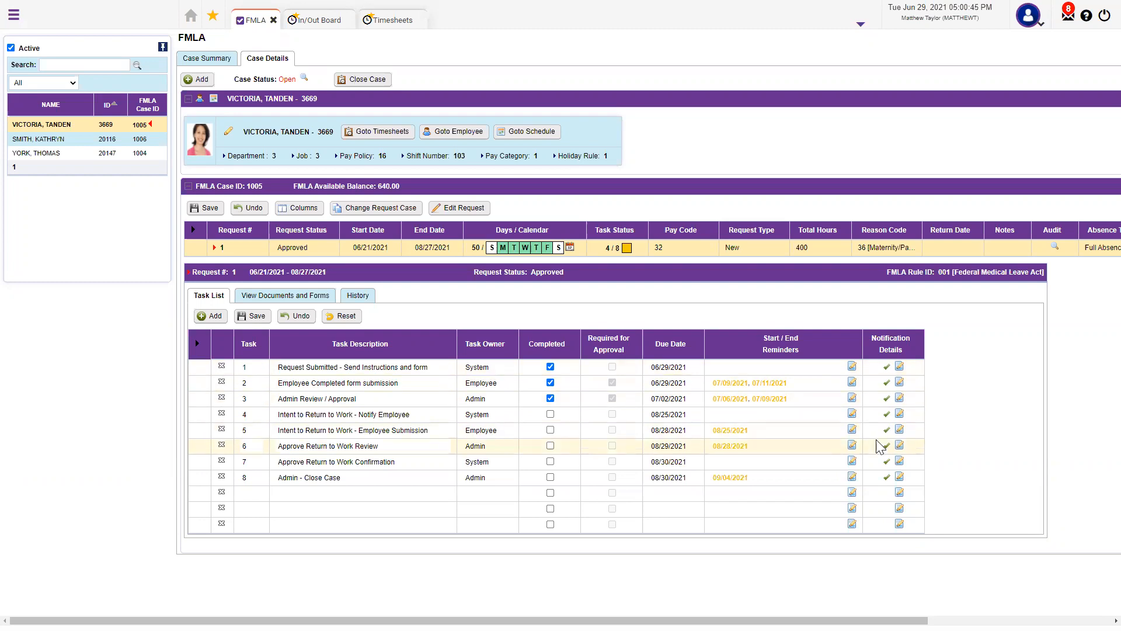
left_click(898, 366)
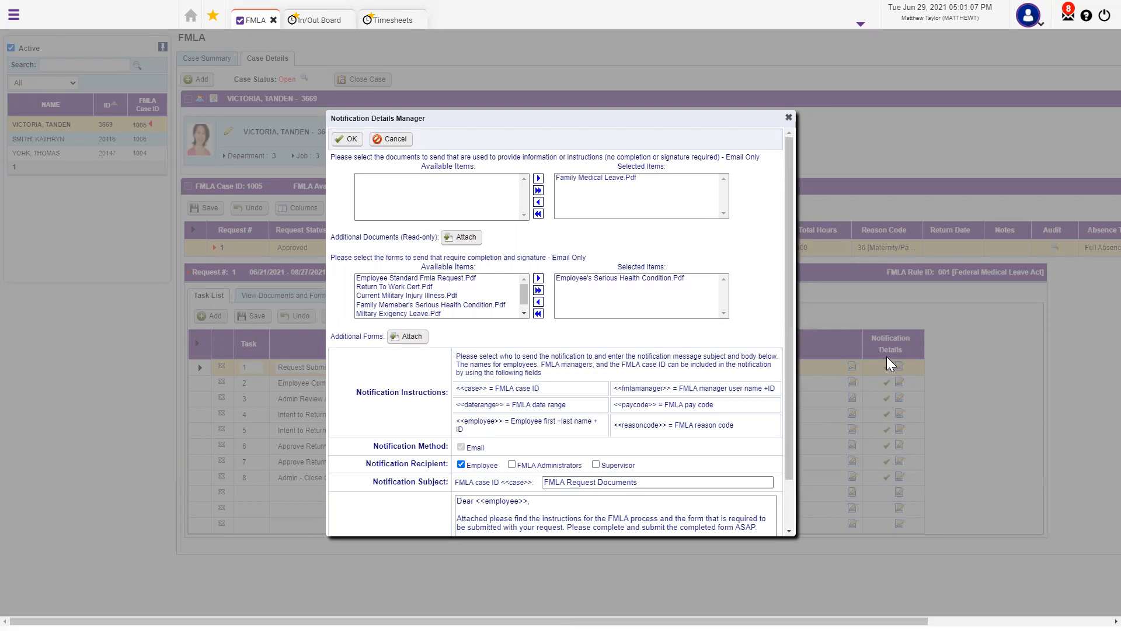
left_click_drag(786, 219, 787, 287)
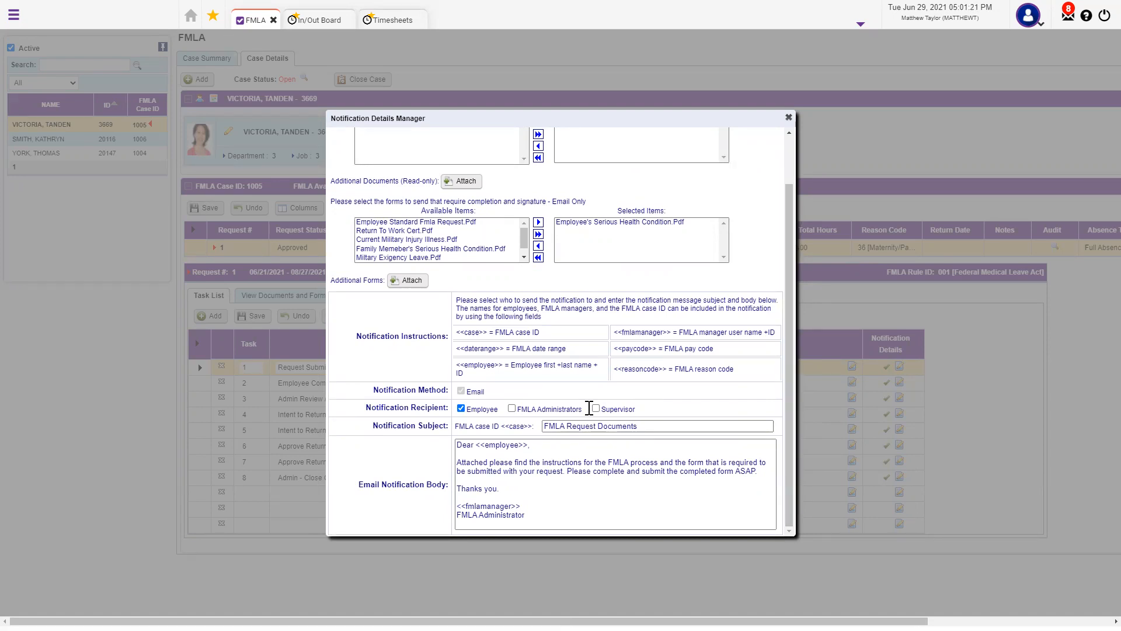
left_click(788, 117)
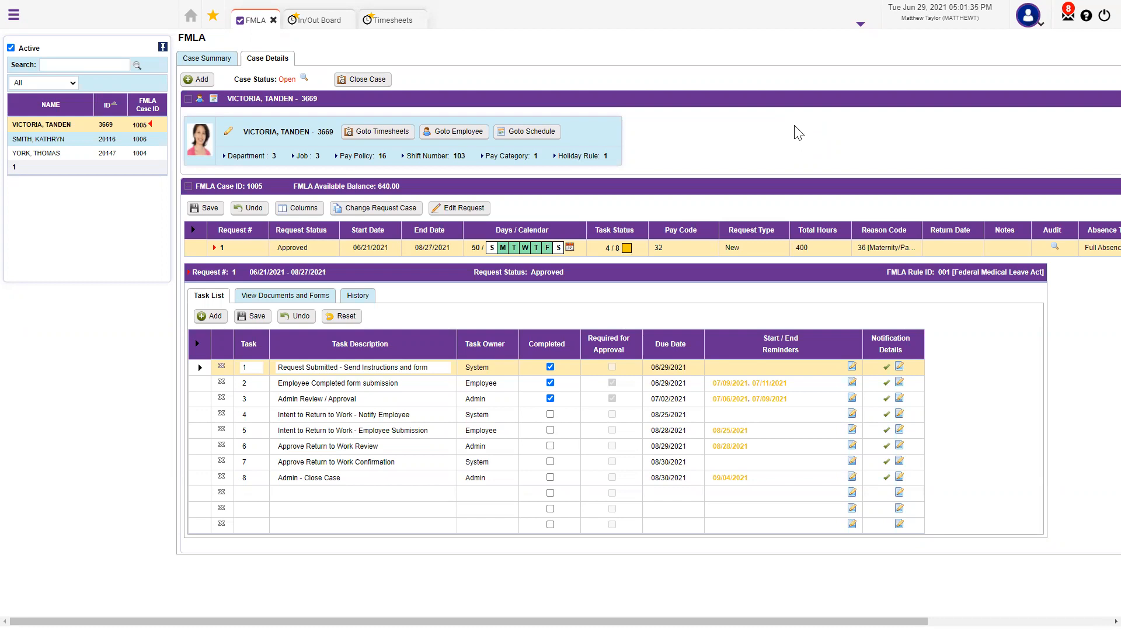
left_click(285, 297)
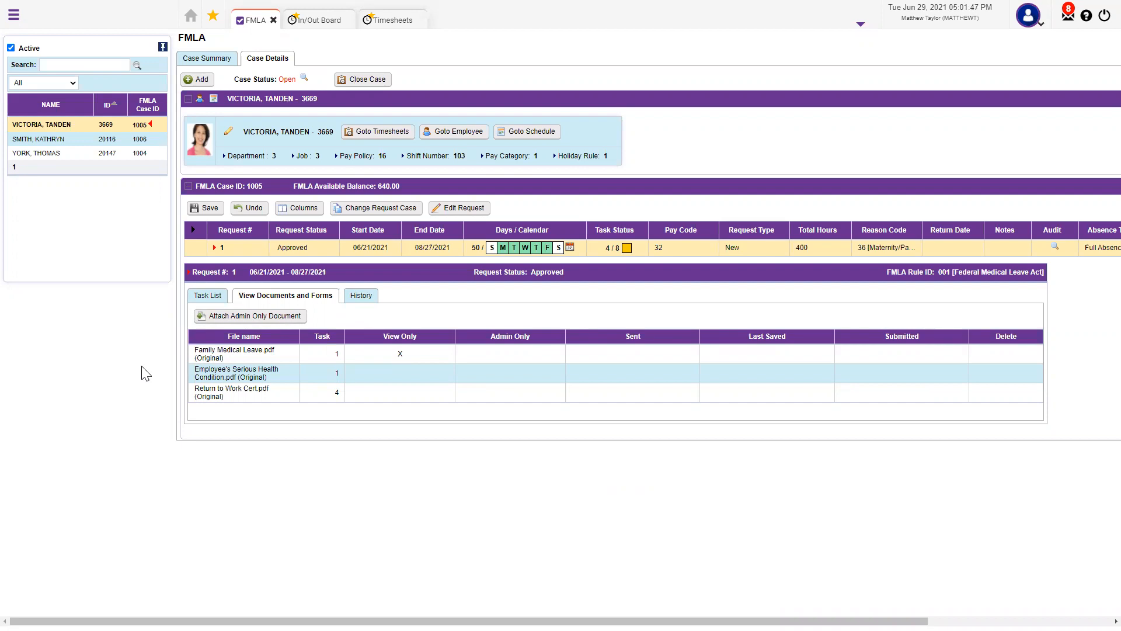
left_click(358, 296)
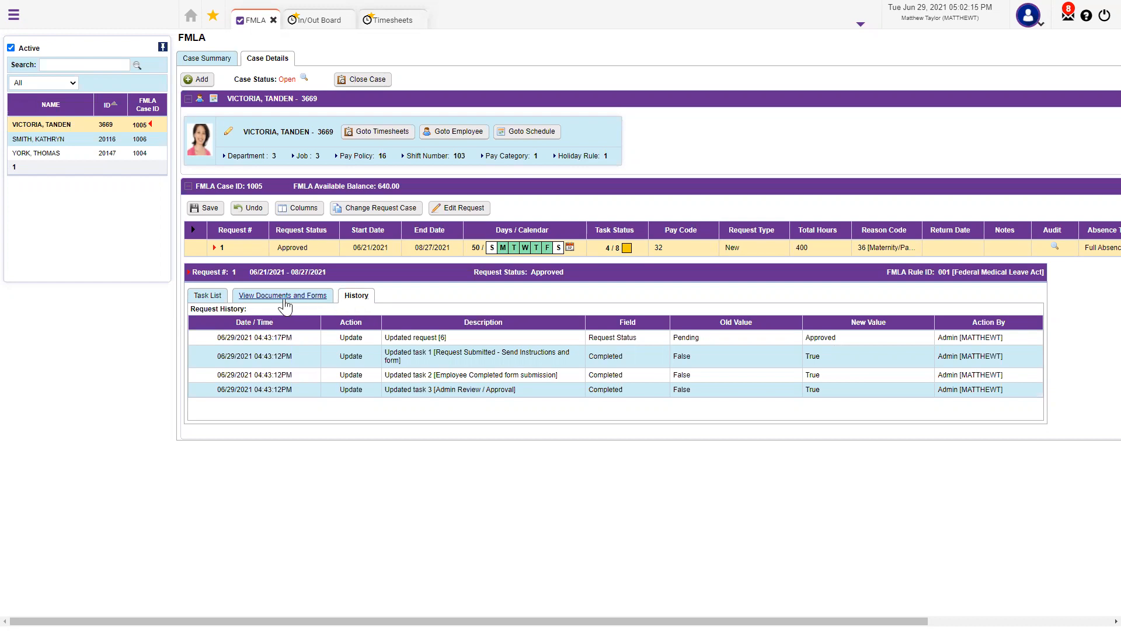
left_click(207, 296)
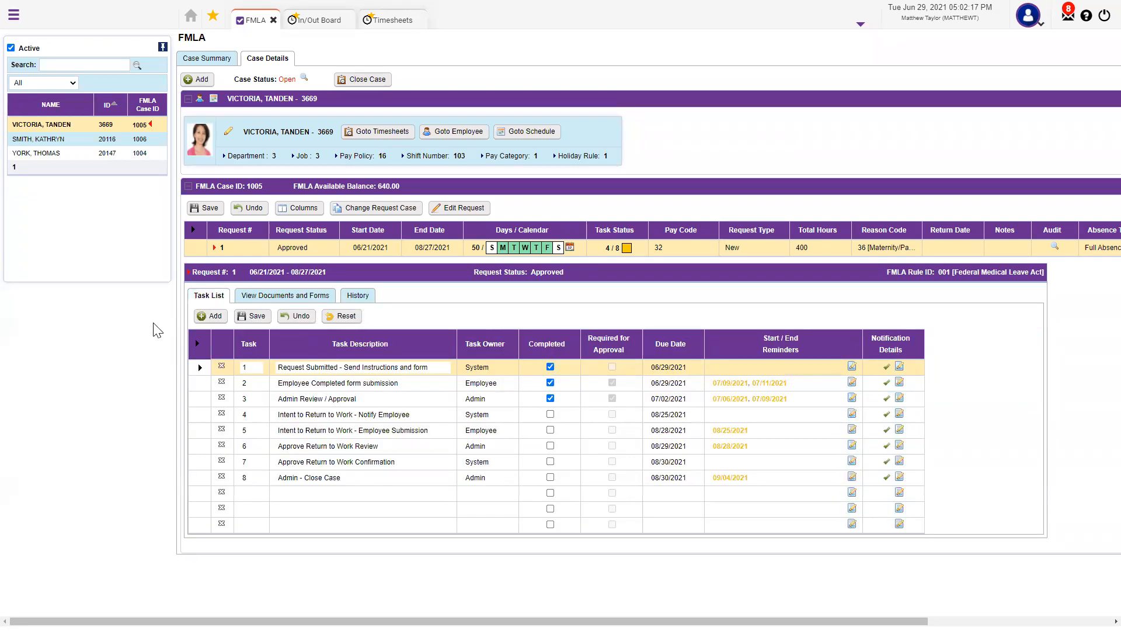